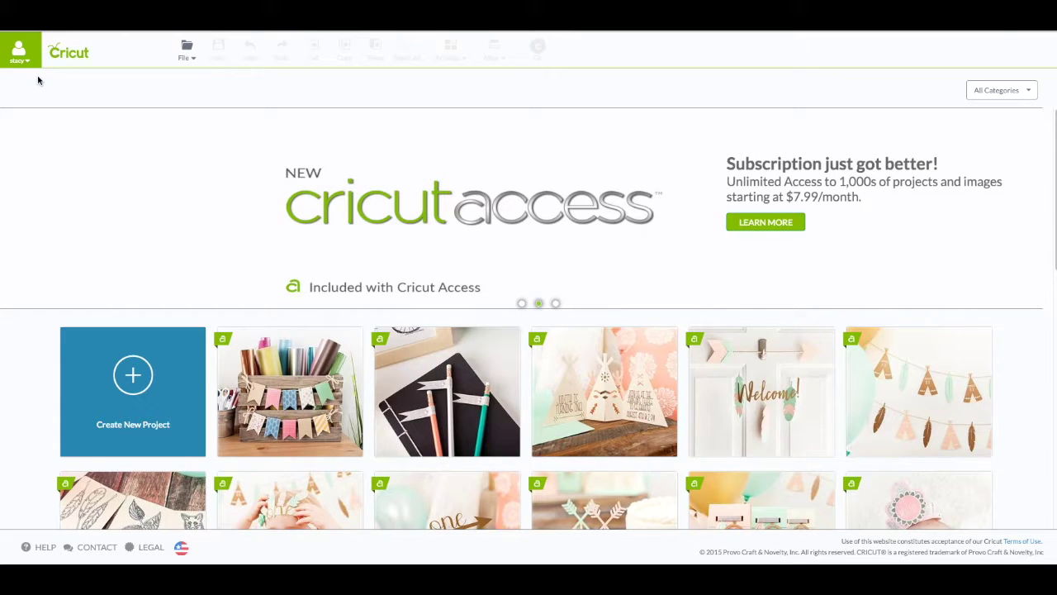
# - Filter the project gallery to Parties & Events and open the Confetti Party Favor project
pyautogui.click(998, 89)
pyautogui.scroll(-5, 947, 268)
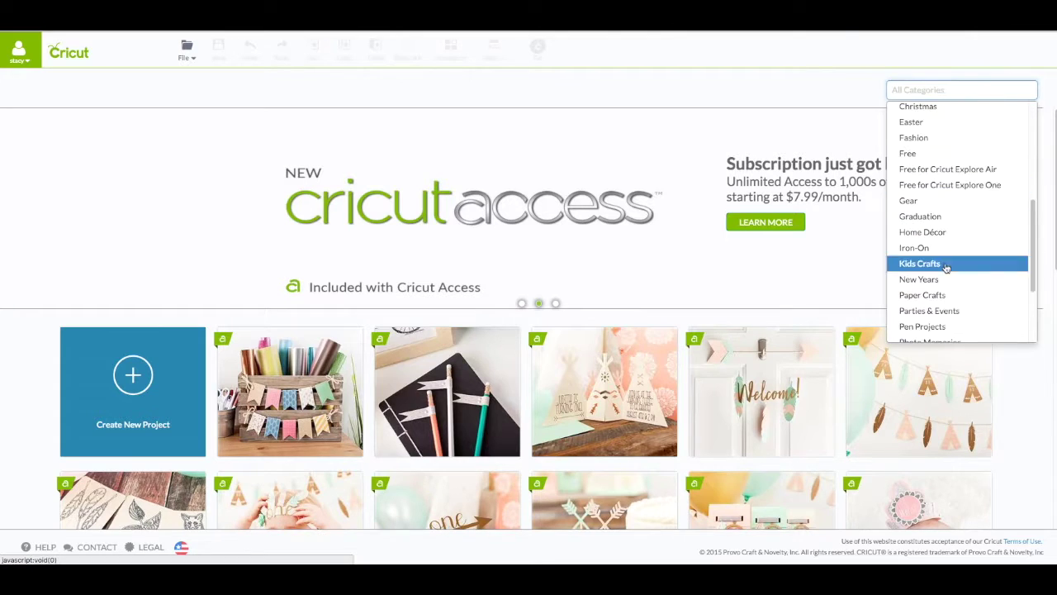
pyautogui.scroll(-1, 947, 268)
pyautogui.click(929, 279)
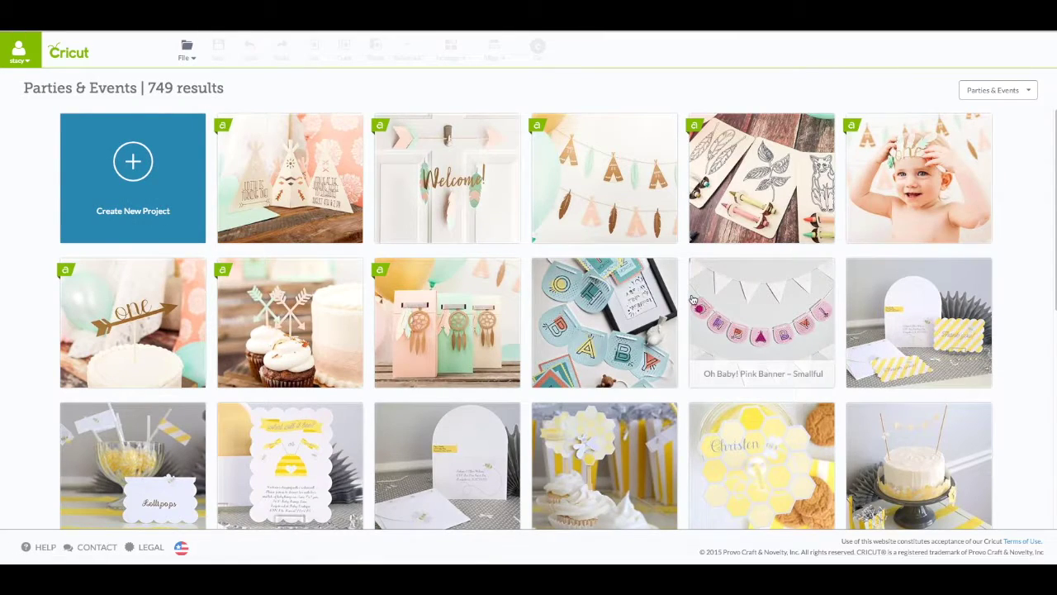
pyautogui.scroll(-5, 700, 298)
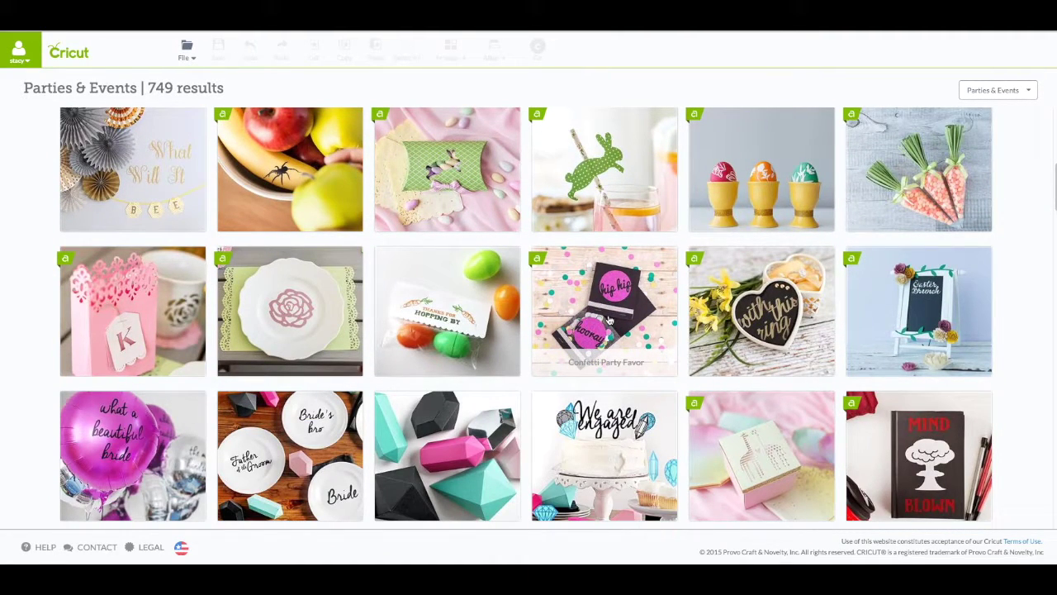
pyautogui.click(608, 319)
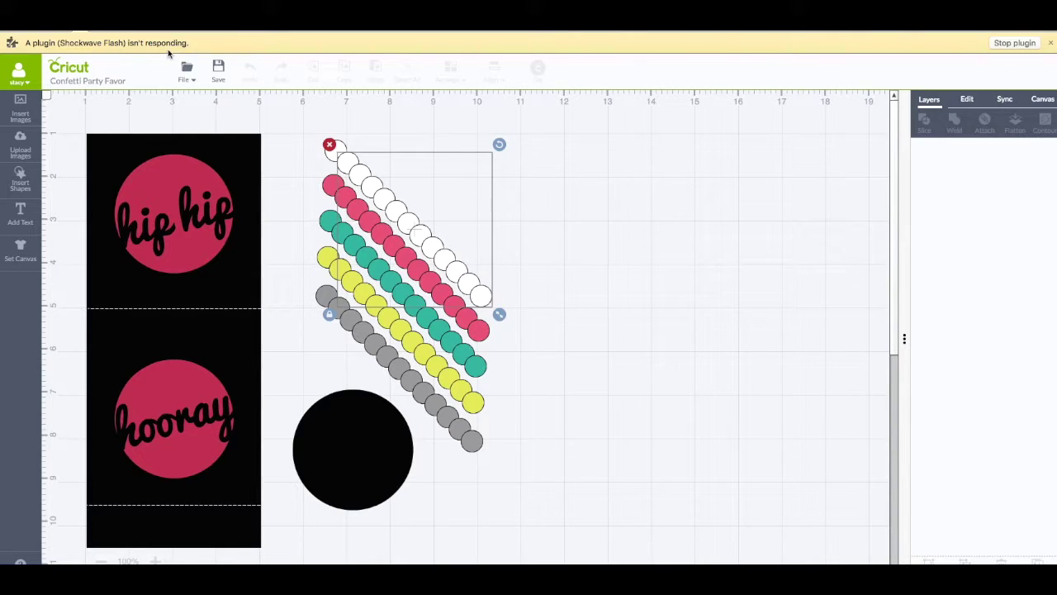
# - Dismiss the unresponsive Shockwave Flash plugin warning bar
pyautogui.click(1051, 43)
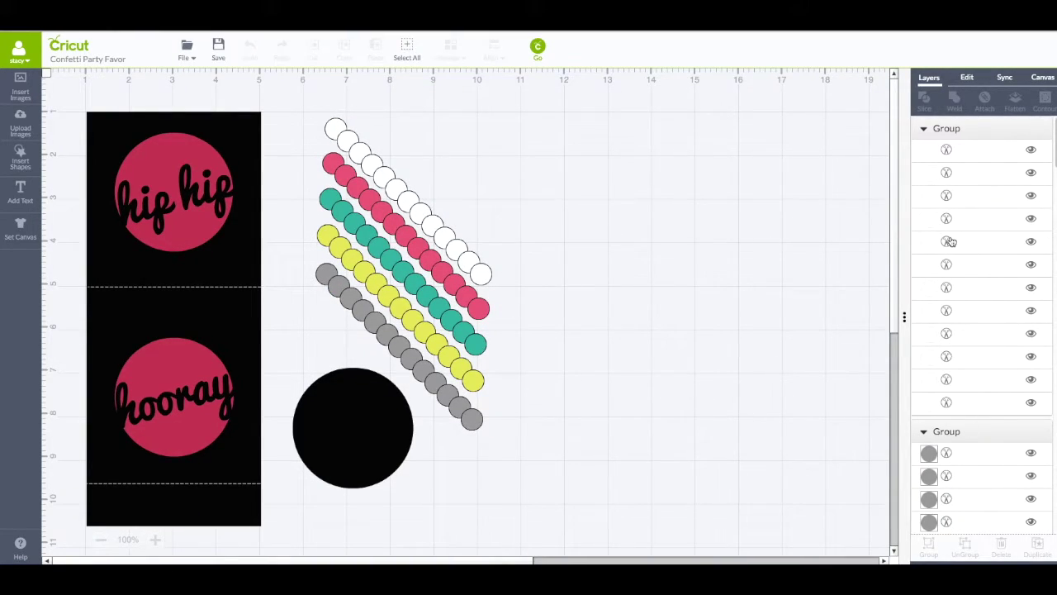
# - Move the black circle to the top right and delete all the confetti dot groups
pyautogui.click(360, 440)
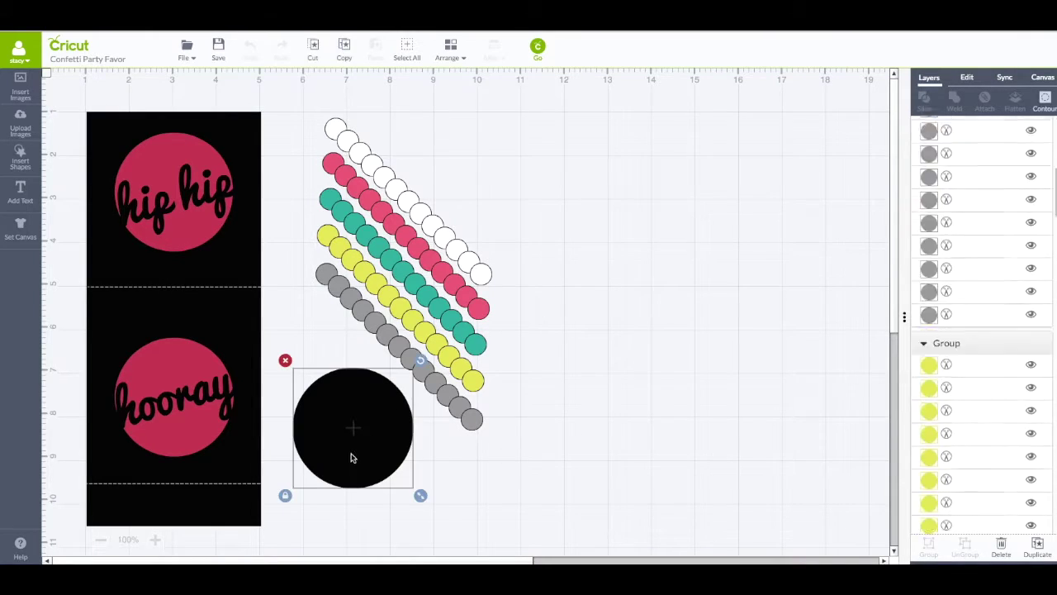
pyautogui.moveTo(357, 443); pyautogui.dragTo(781, 208)
pyautogui.click(654, 301)
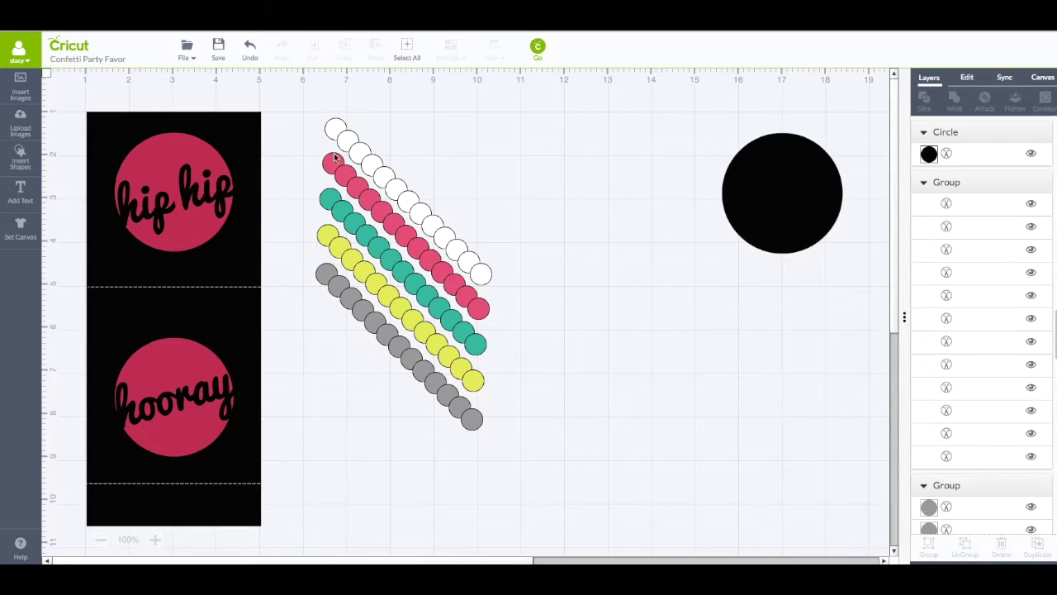
pyautogui.moveTo(299, 93); pyautogui.dragTo(529, 497)
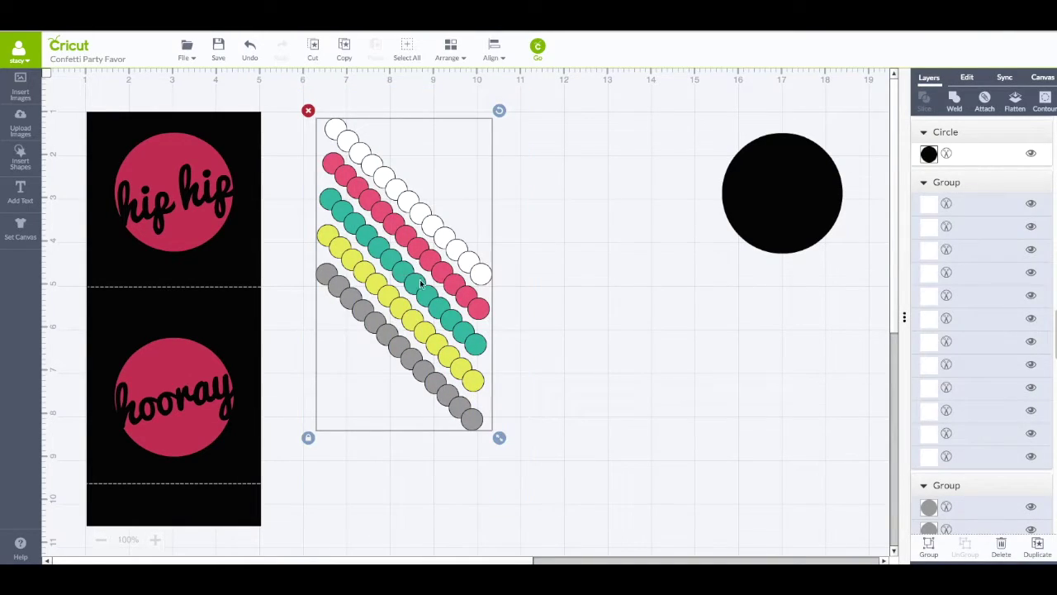
pyautogui.click(308, 110)
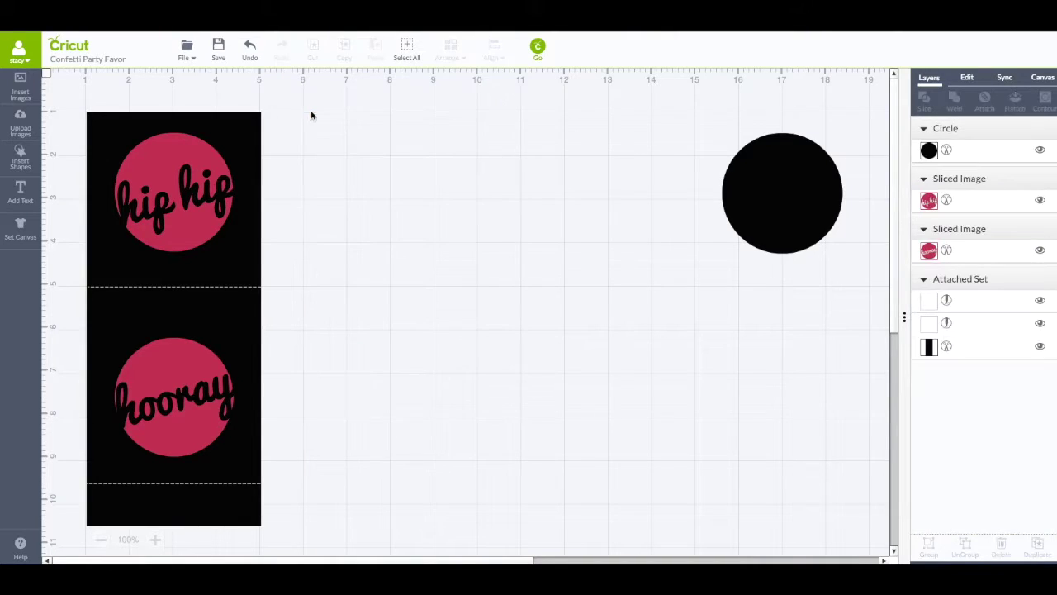
# - Move the hip hip and hooray circles off the black panel, side by side
pyautogui.moveTo(183, 185); pyautogui.dragTo(479, 185)
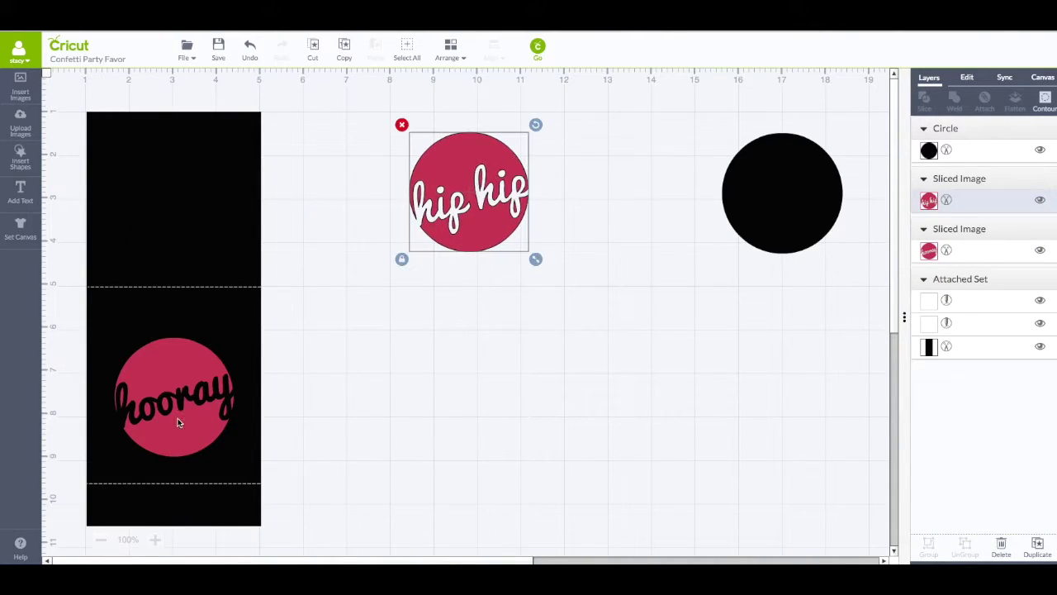
pyautogui.moveTo(204, 415); pyautogui.dragTo(606, 355)
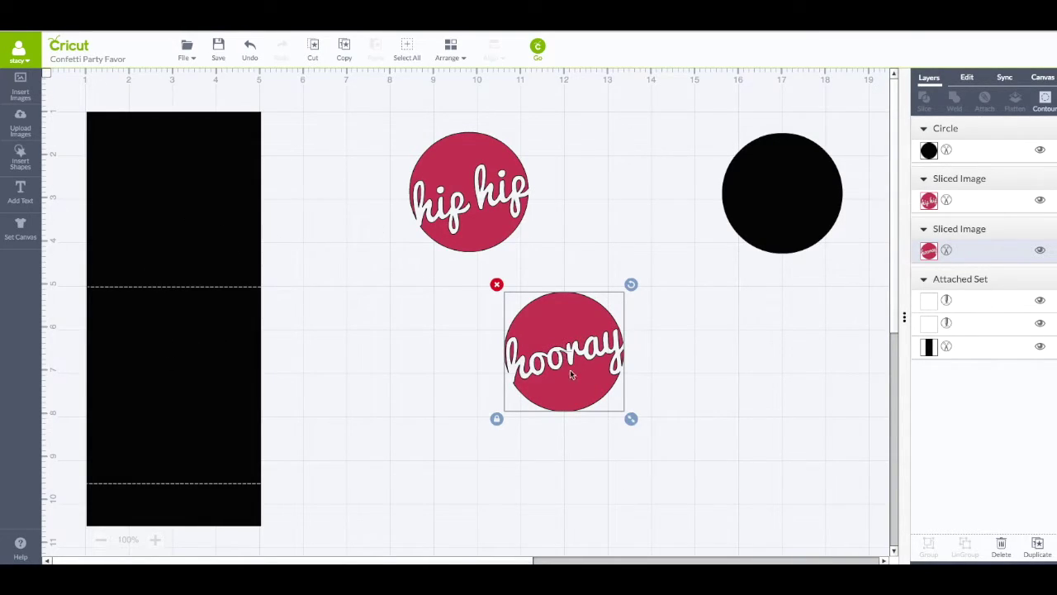
pyautogui.moveTo(547, 343); pyautogui.dragTo(591, 206)
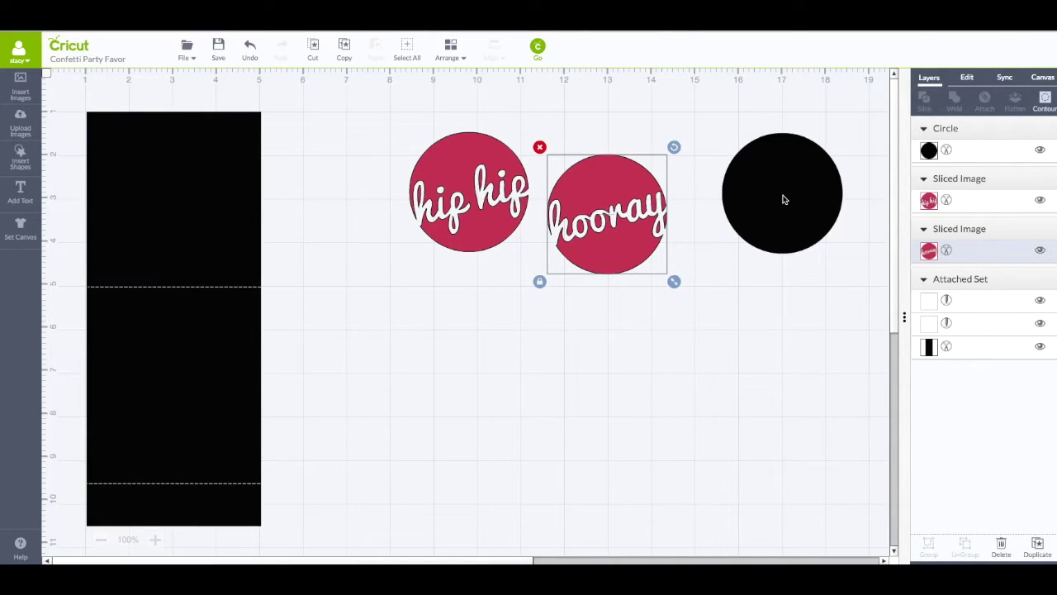
pyautogui.click(156, 539)
pyautogui.moveTo(571, 248); pyautogui.dragTo(420, 277)
pyautogui.moveTo(775, 256); pyautogui.dragTo(661, 259)
pyautogui.click(522, 385)
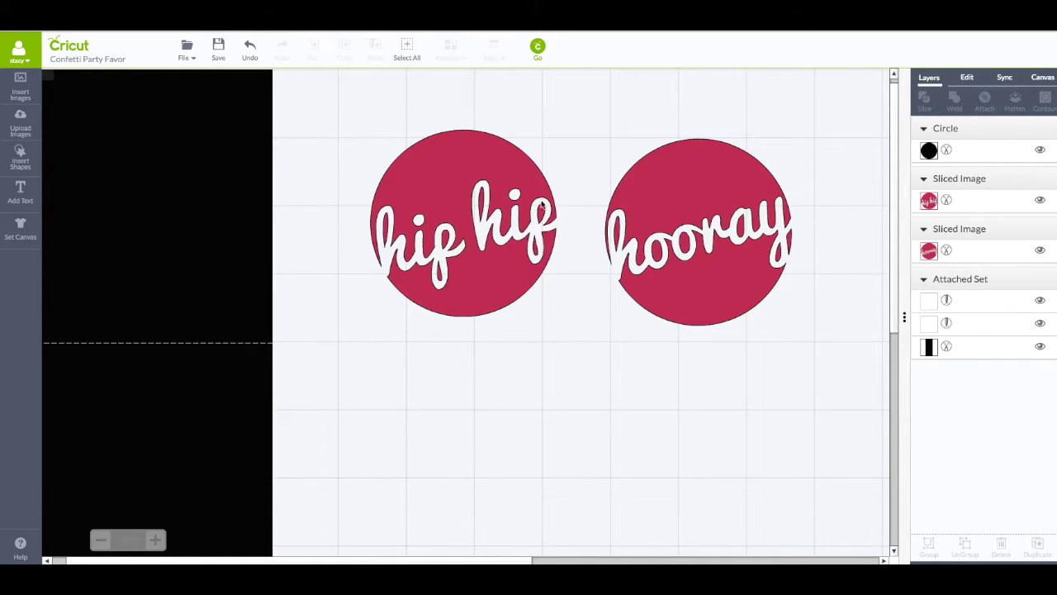
pyautogui.click(105, 541)
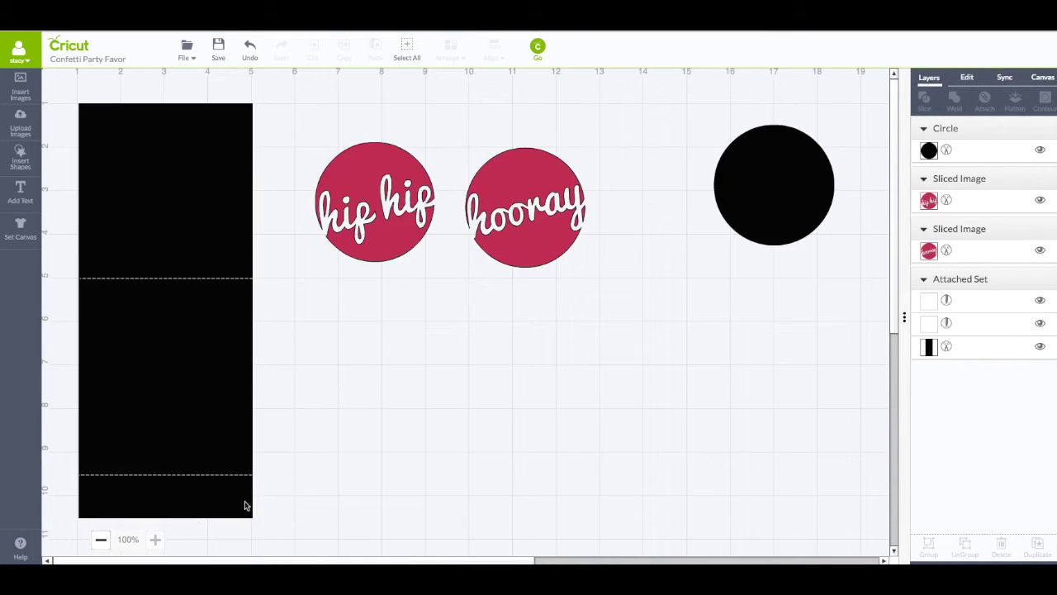
# - Delete the two red circles and black circle, then insert the Thanks A Bunch library image
pyautogui.moveTo(299, 97); pyautogui.dragTo(874, 350)
pyautogui.click(308, 118)
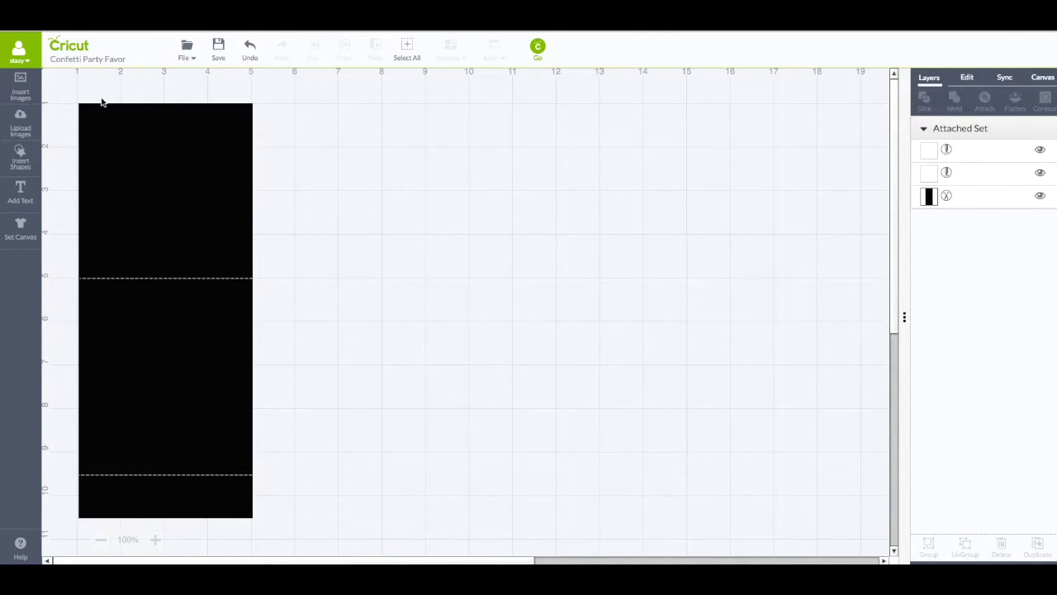
pyautogui.click(21, 92)
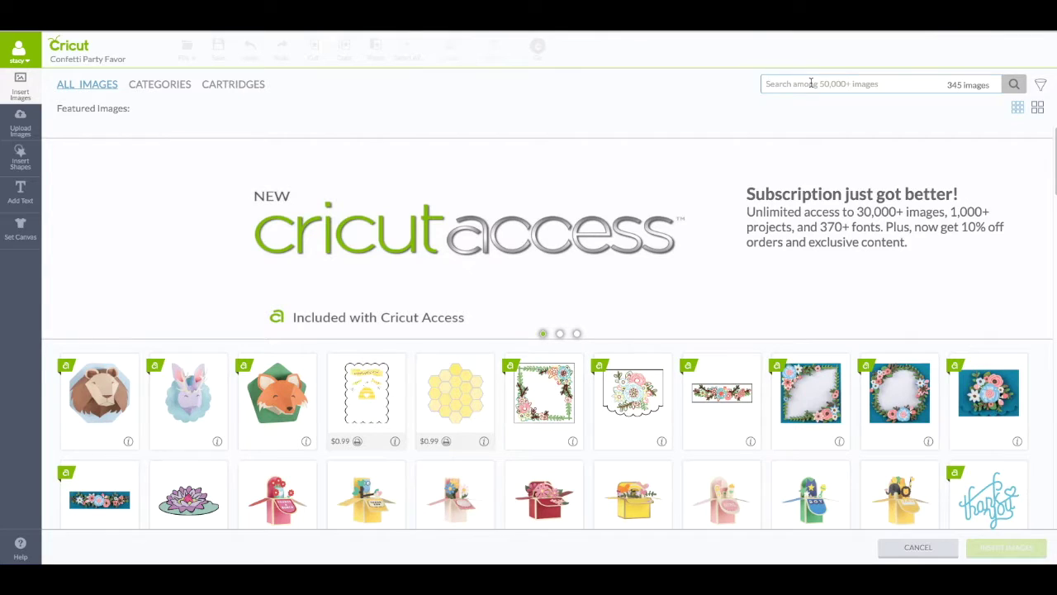
pyautogui.write('thanks bunch')
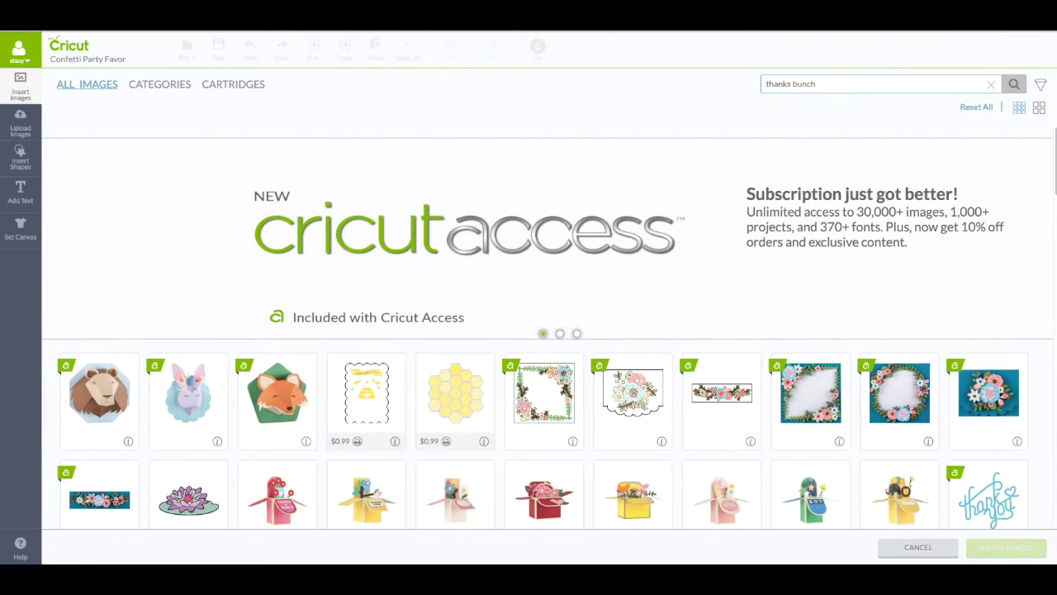
pyautogui.press('Return')
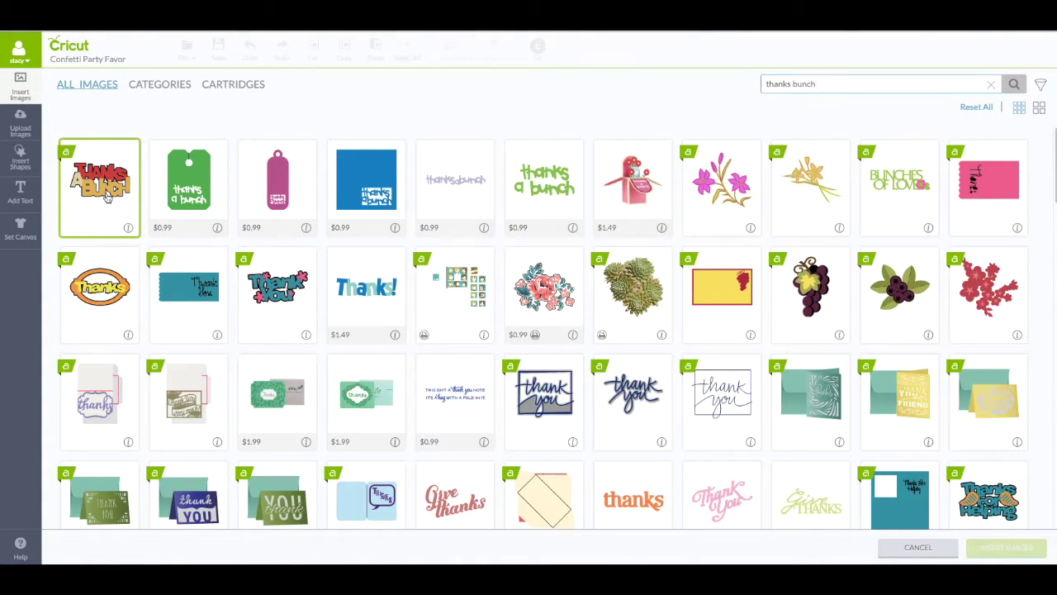
pyautogui.click(106, 197)
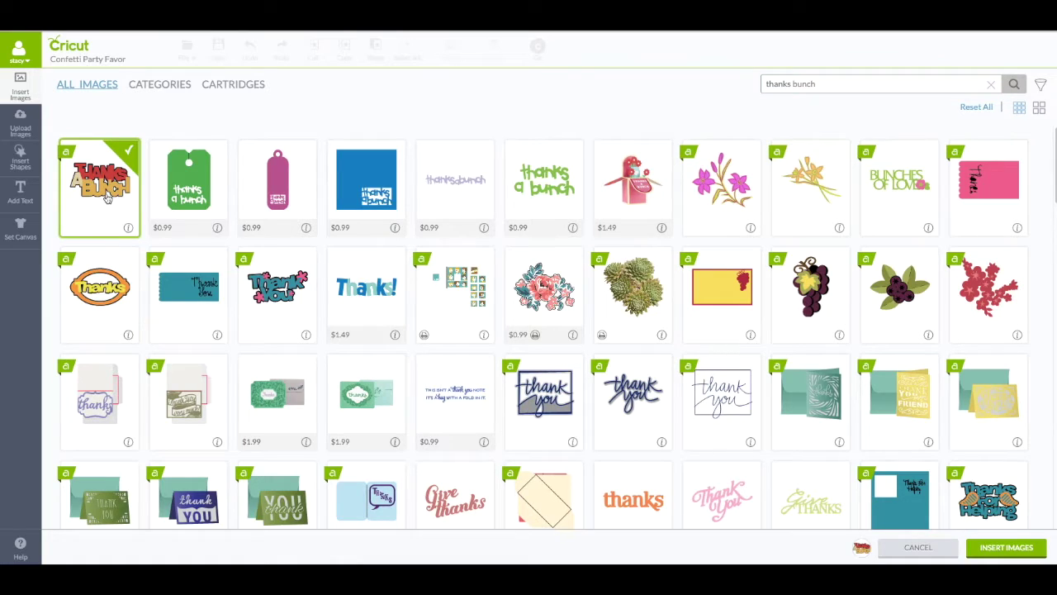
pyautogui.click(1001, 547)
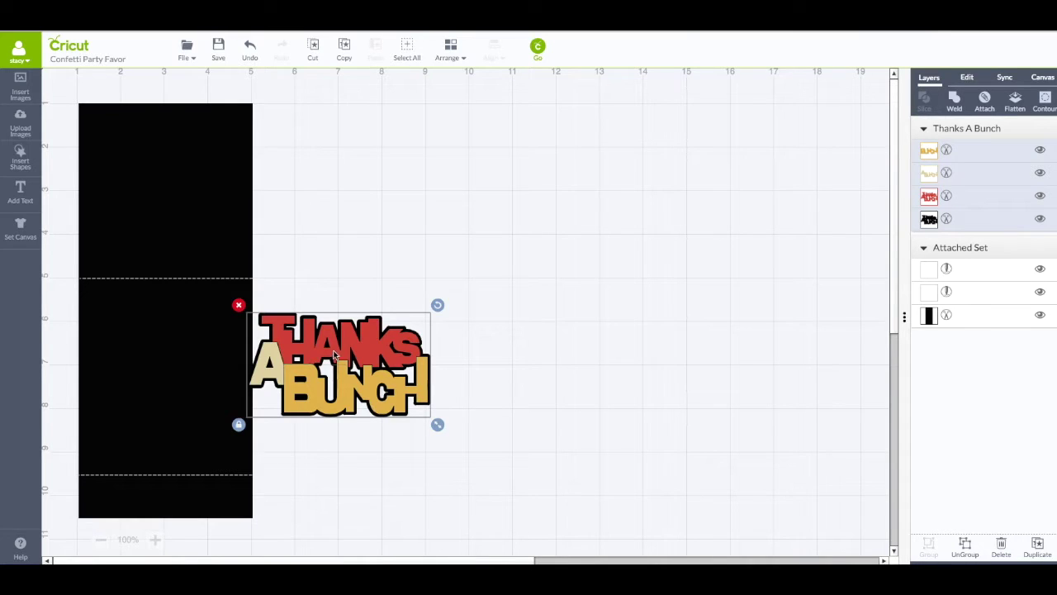
# - Size the Thanks A Bunch image to 2.5 in tall by 3.5 in wide, beside the card
pyautogui.moveTo(334, 357); pyautogui.dragTo(479, 280)
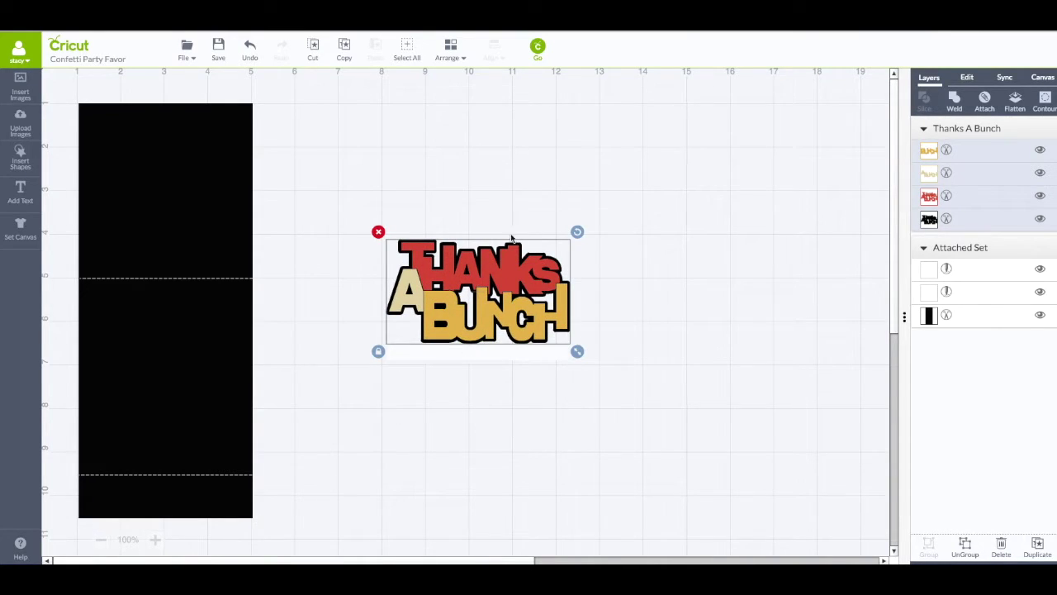
pyautogui.click(965, 80)
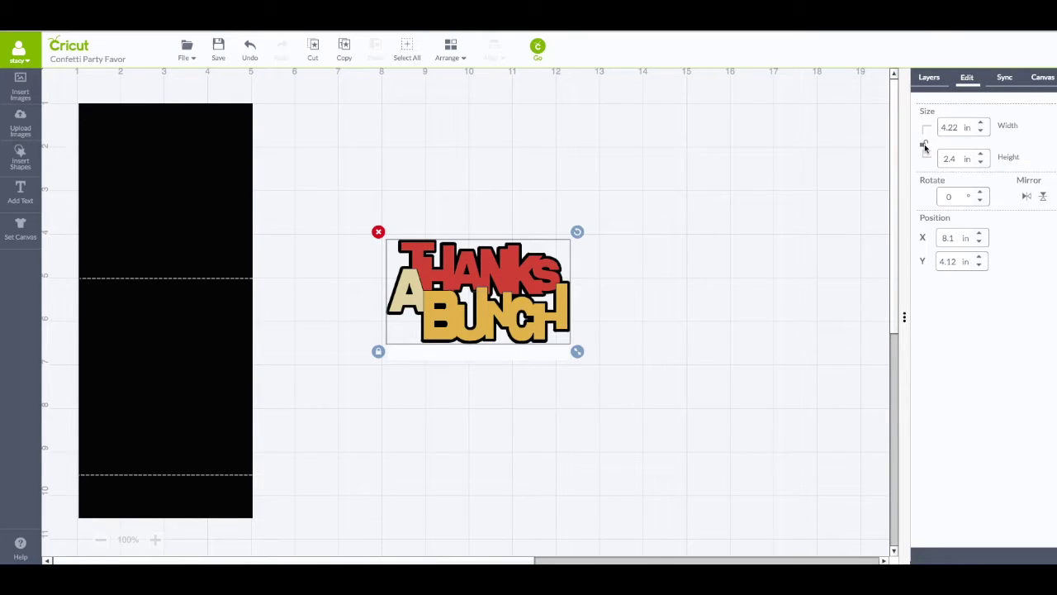
pyautogui.click(962, 158)
pyautogui.write('2.5')
pyautogui.press('Return')
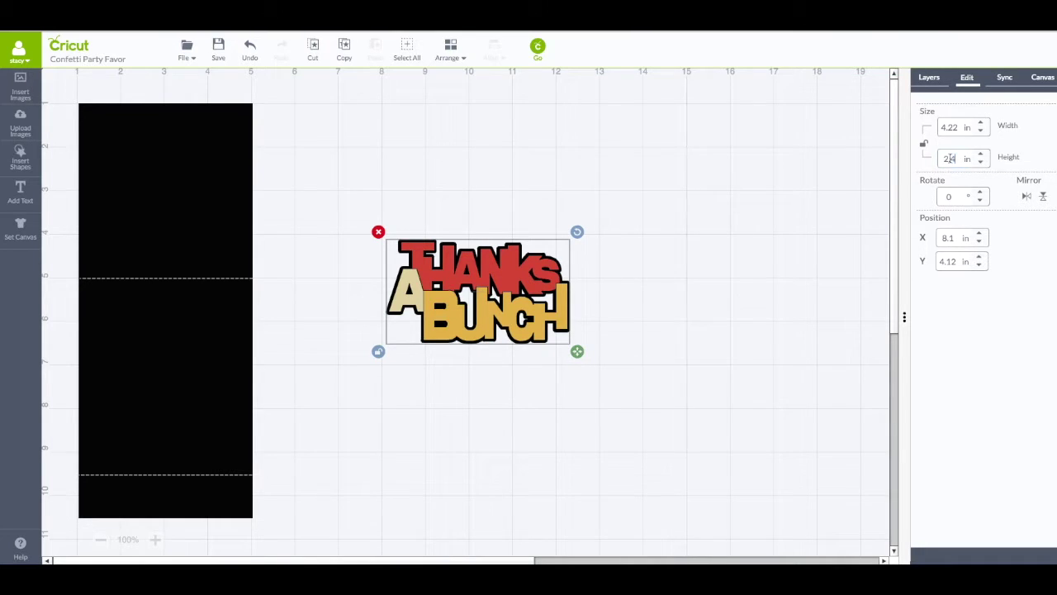
pyautogui.write('2.5')
pyautogui.press('Return')
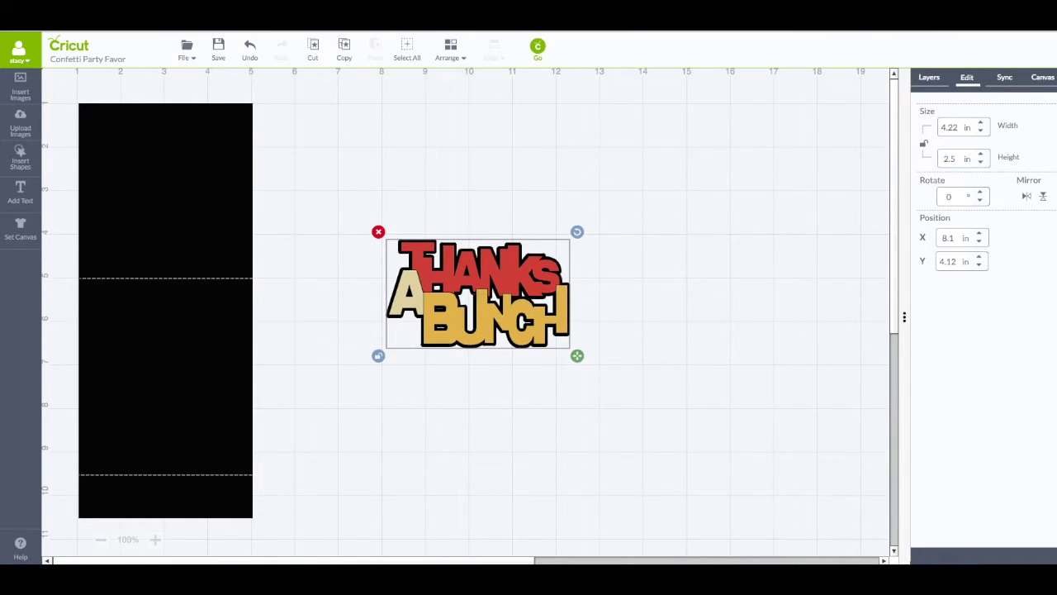
pyautogui.moveTo(958, 130); pyautogui.dragTo(933, 129)
pyautogui.write('3.5')
pyautogui.press('Return')
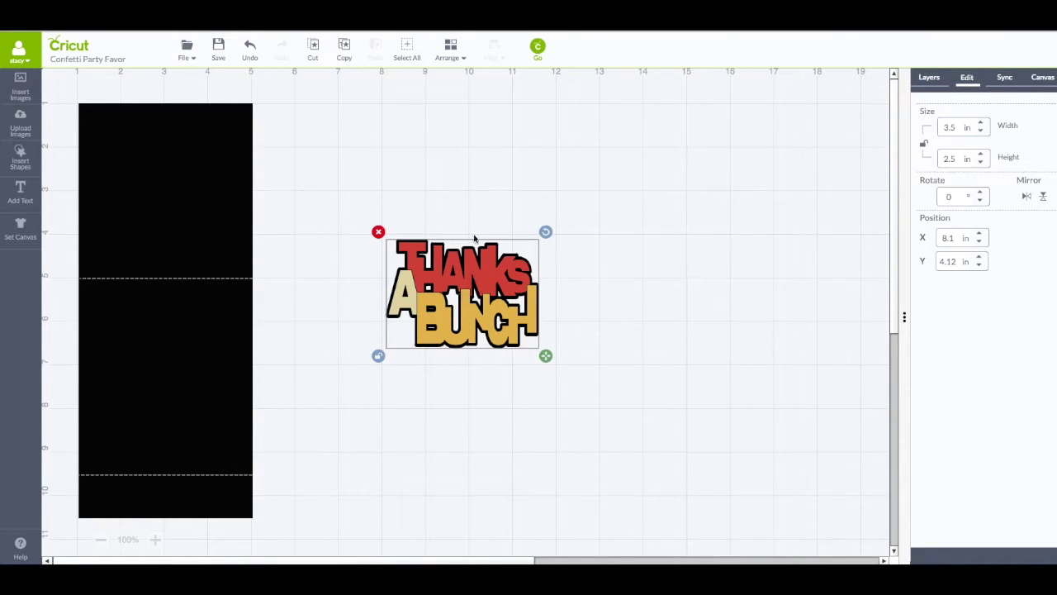
pyautogui.moveTo(444, 311); pyautogui.dragTo(400, 228)
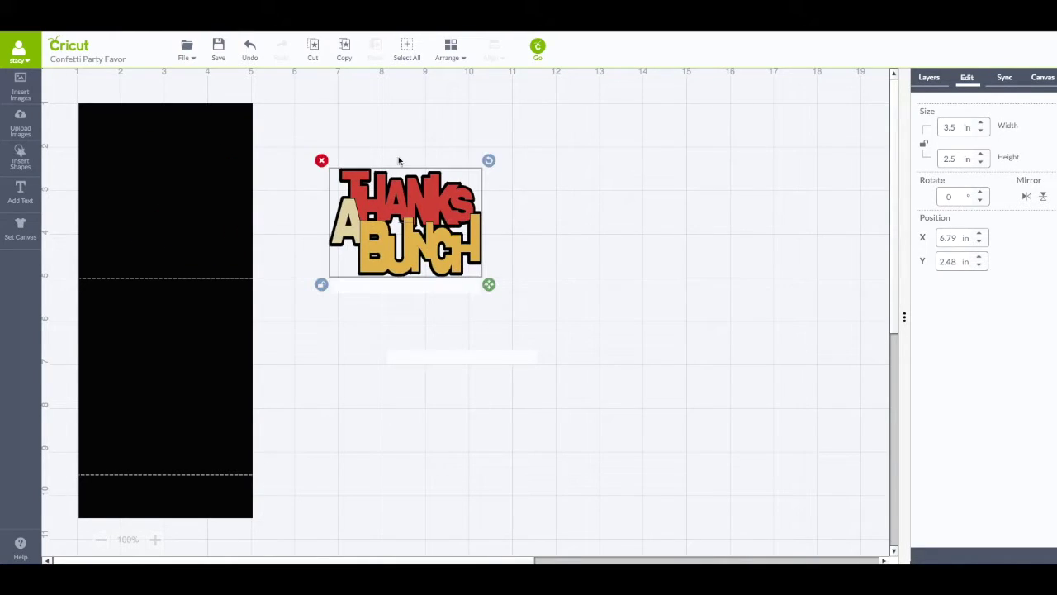
# - Ungroup the Thanks A Bunch image and delete its cream and yellow layers
pyautogui.rightClick(420, 205)
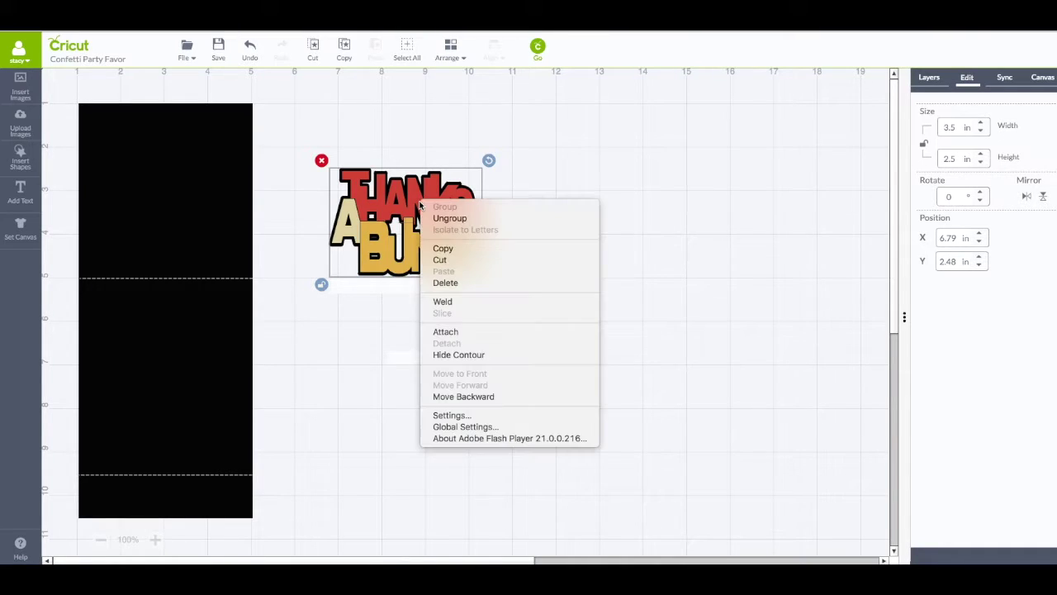
pyautogui.click(449, 218)
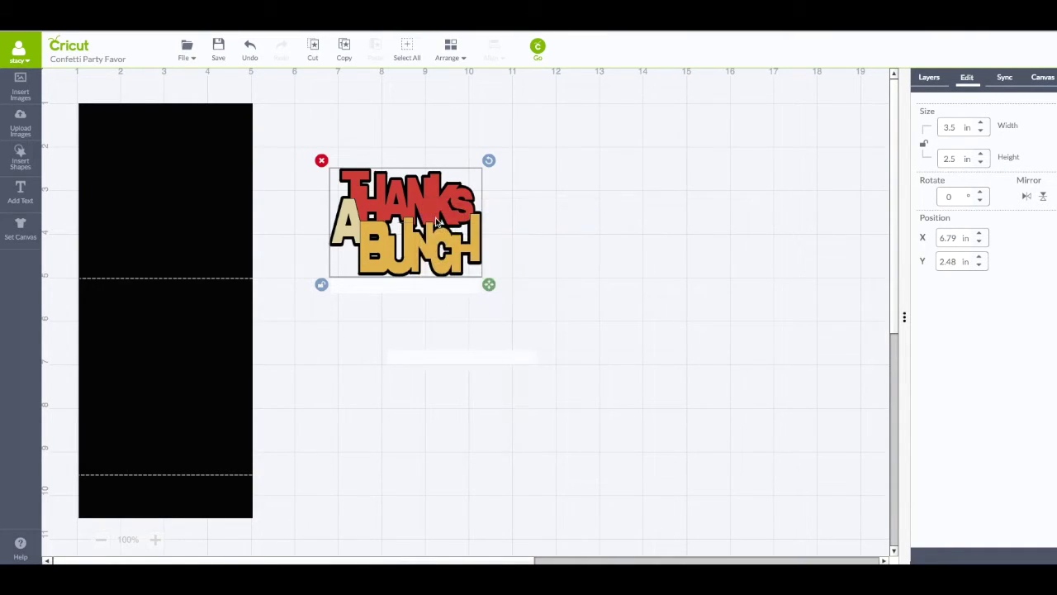
pyautogui.moveTo(440, 248); pyautogui.dragTo(465, 388)
pyautogui.moveTo(436, 216); pyautogui.dragTo(649, 200)
pyautogui.moveTo(460, 240); pyautogui.dragTo(708, 352)
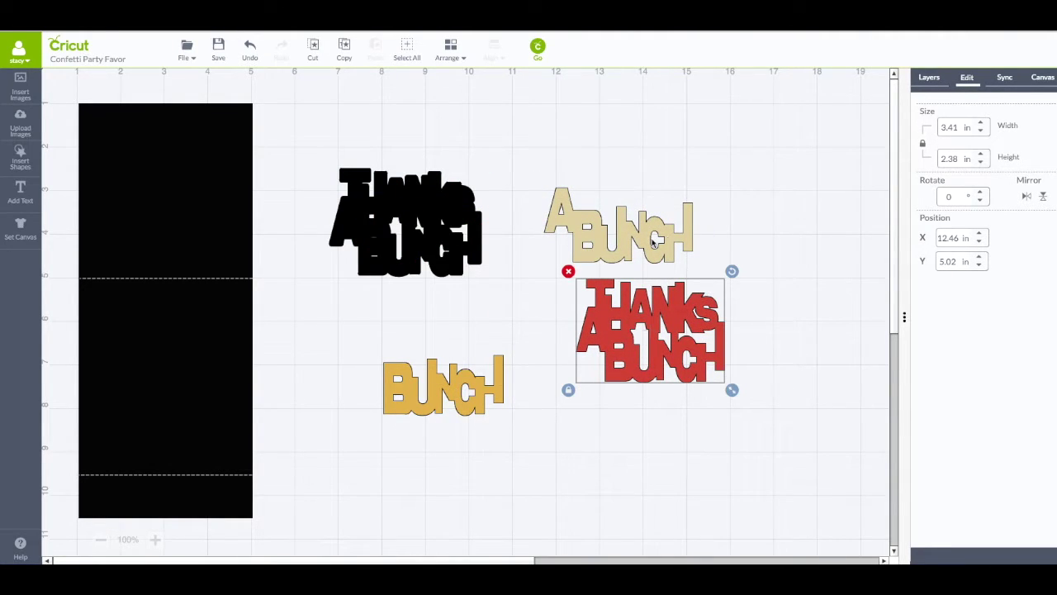
pyautogui.click(614, 235)
pyautogui.click(536, 182)
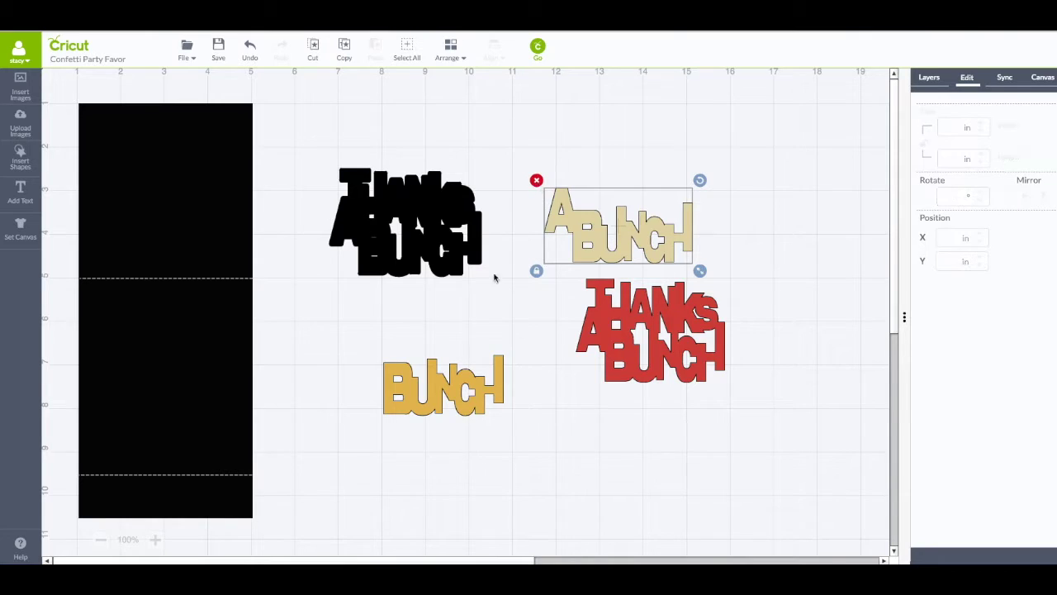
pyautogui.click(428, 376)
pyautogui.click(377, 349)
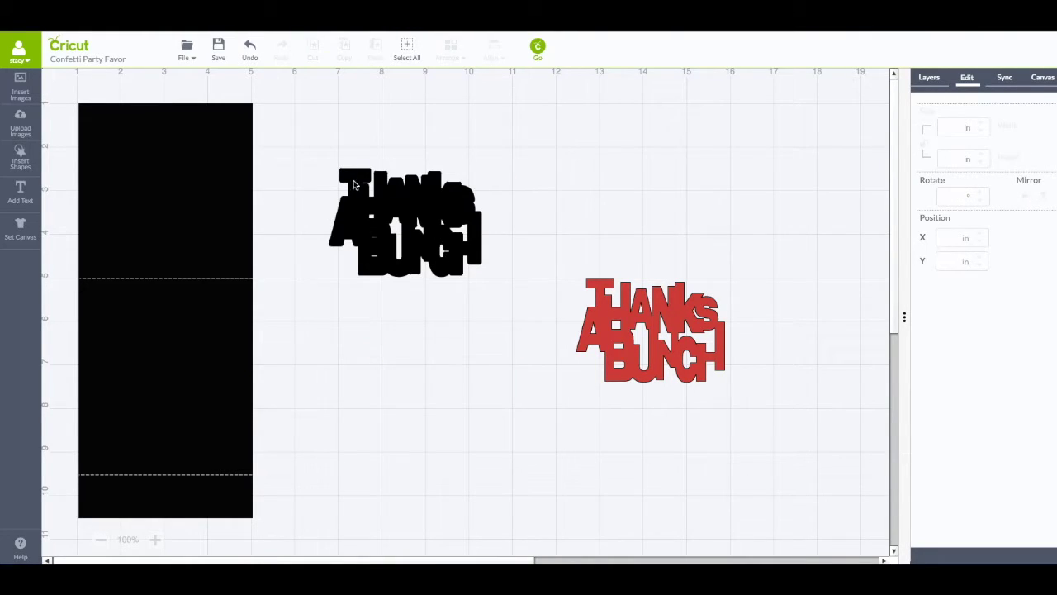
# - Centre the red lettering on the black backing and group the two layers together
pyautogui.moveTo(647, 331); pyautogui.dragTo(414, 216)
pyautogui.moveTo(300, 108); pyautogui.dragTo(521, 333)
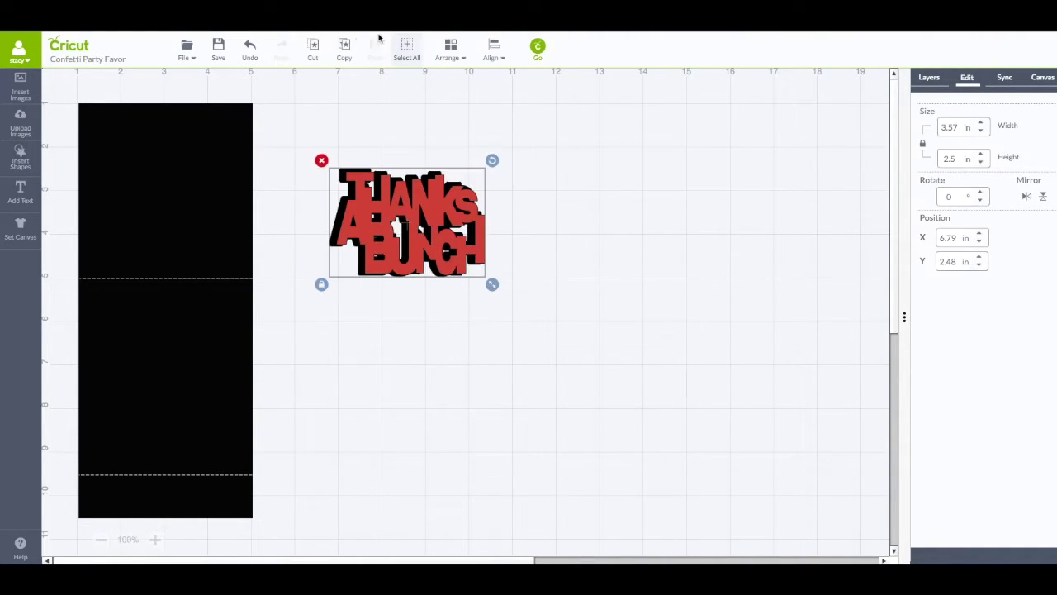
pyautogui.click(501, 56)
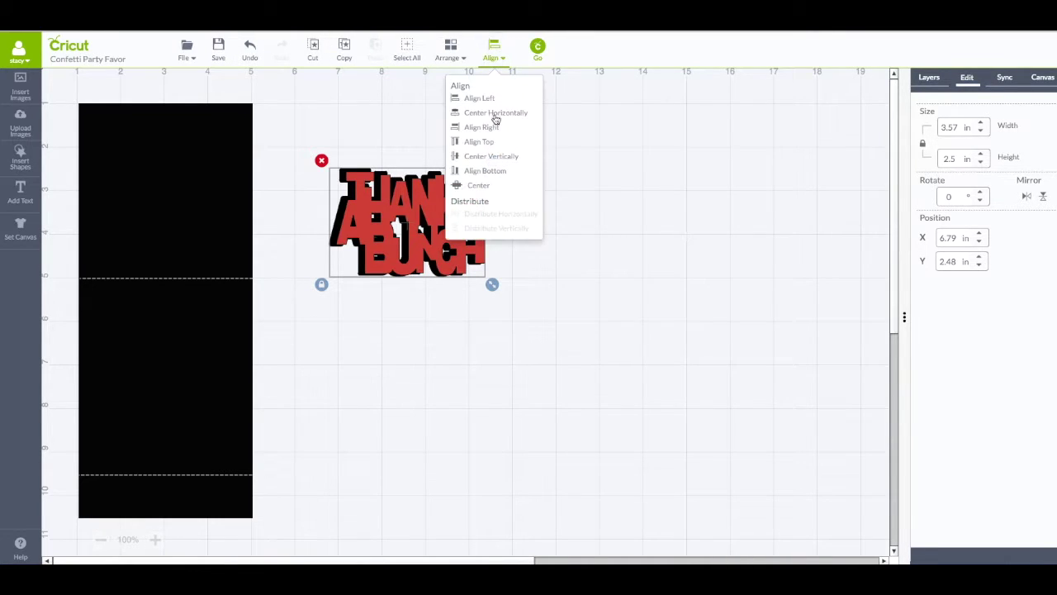
pyautogui.click(485, 185)
pyautogui.rightClick(460, 213)
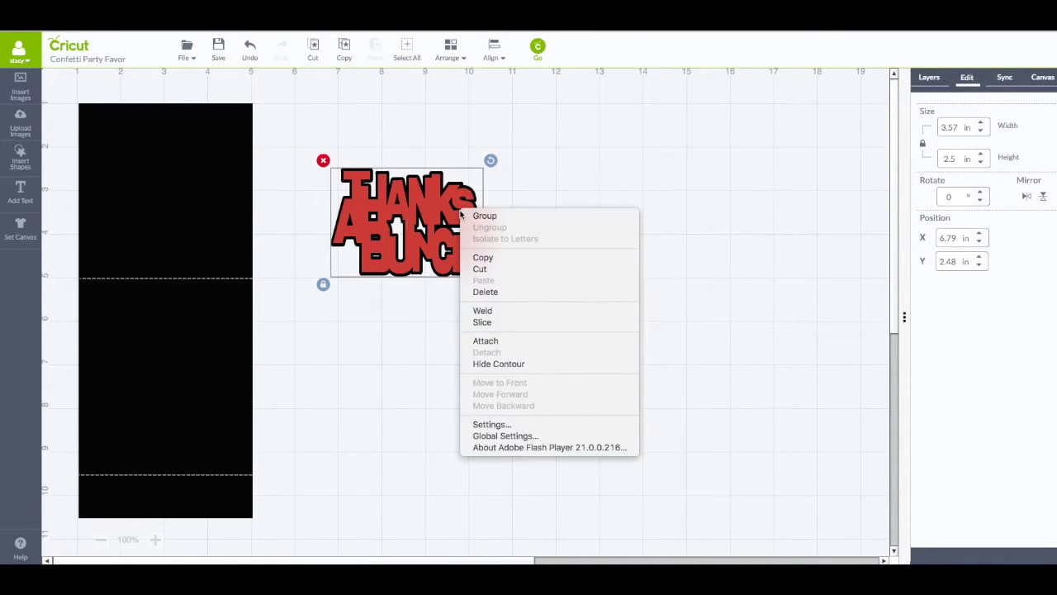
pyautogui.click(480, 215)
pyautogui.click(410, 213)
pyautogui.moveTo(410, 213); pyautogui.dragTo(378, 183)
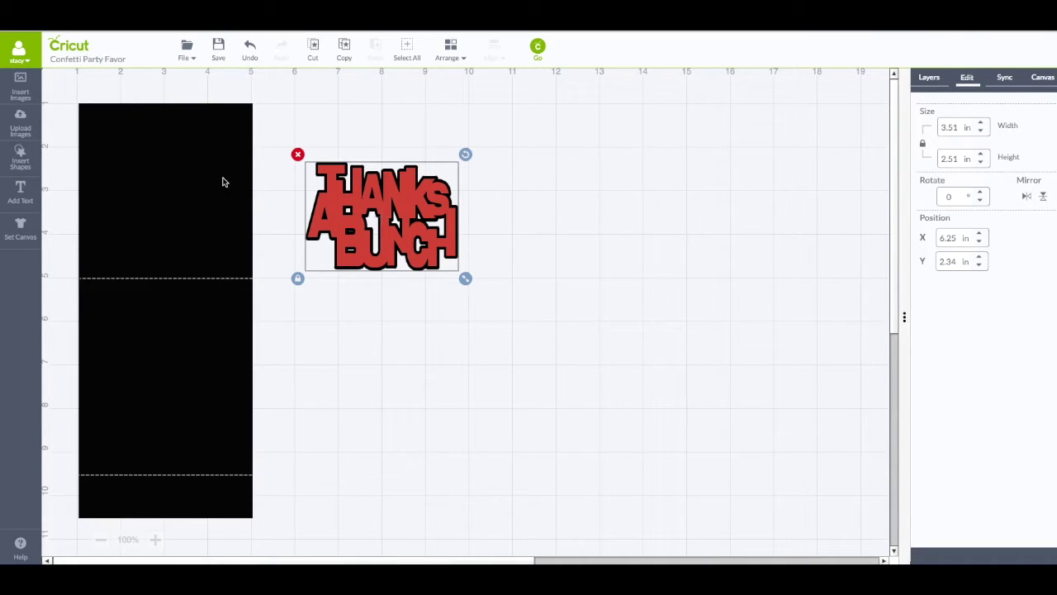
pyautogui.click(227, 190)
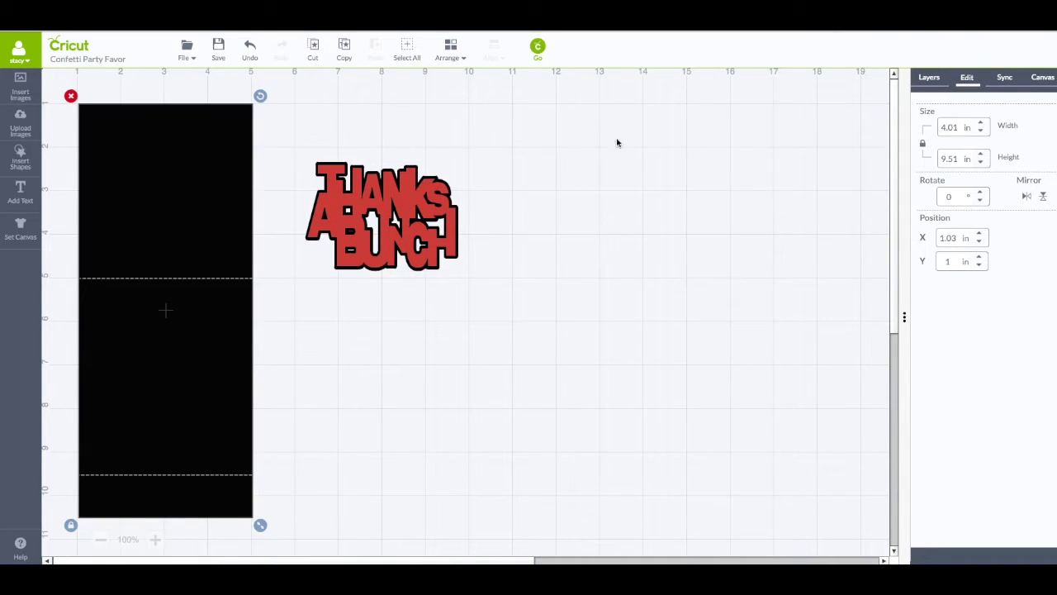
pyautogui.click(929, 77)
# - Change the black card base colour to purple
pyautogui.click(930, 271)
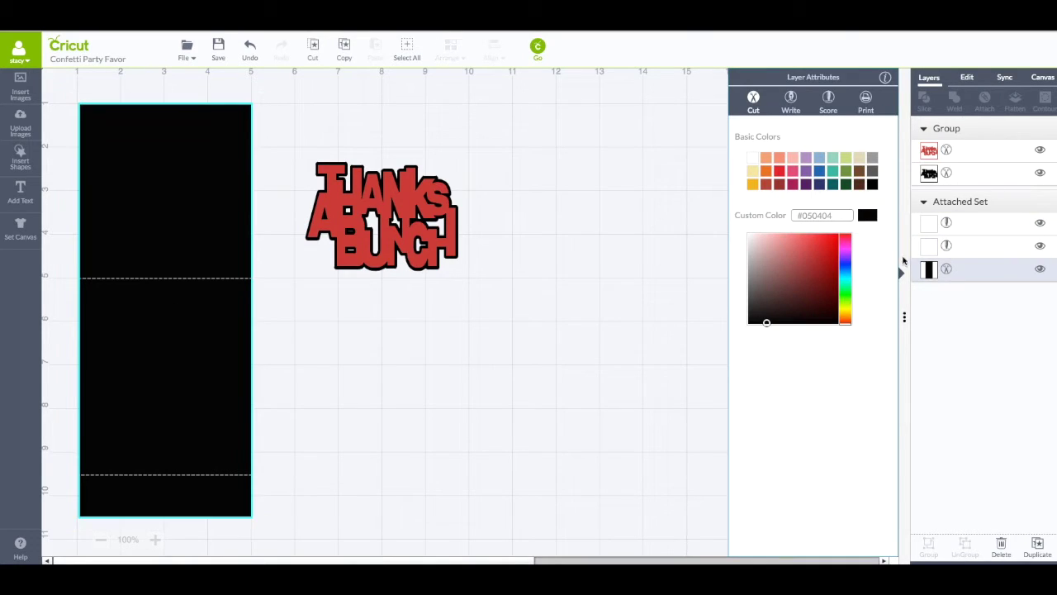
pyautogui.click(805, 170)
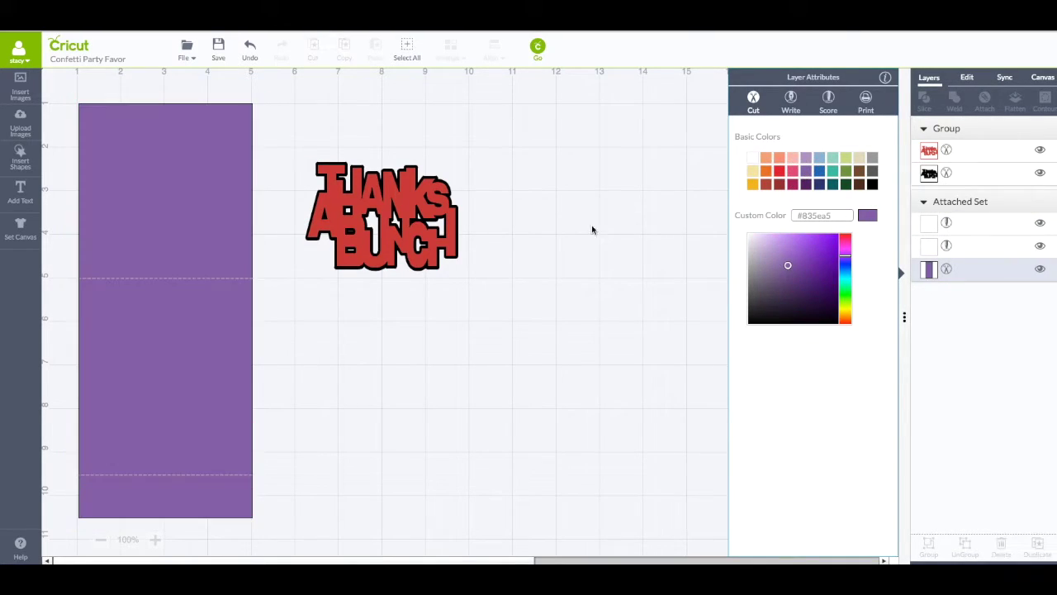
pyautogui.moveTo(401, 219); pyautogui.dragTo(407, 240)
# - Preview the three cut mats, checking the purple card base mat
pyautogui.click(541, 63)
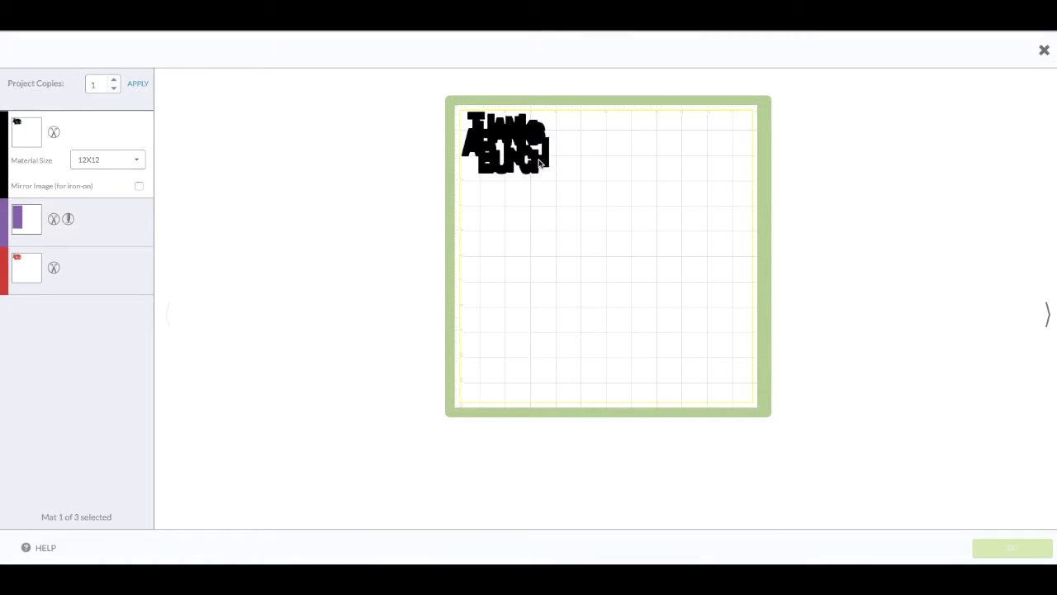
pyautogui.click(100, 220)
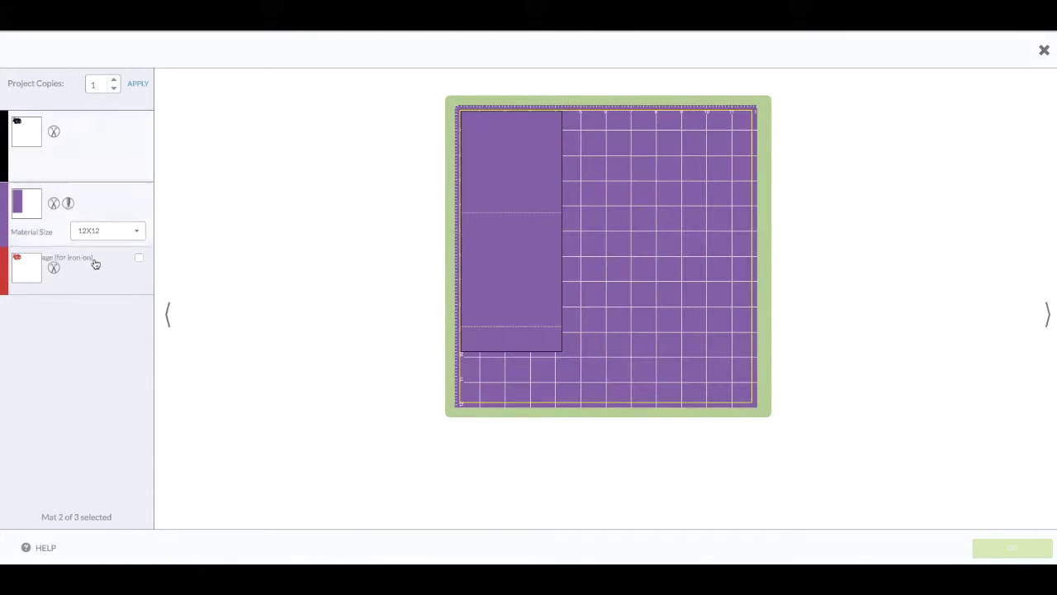
pyautogui.click(1044, 53)
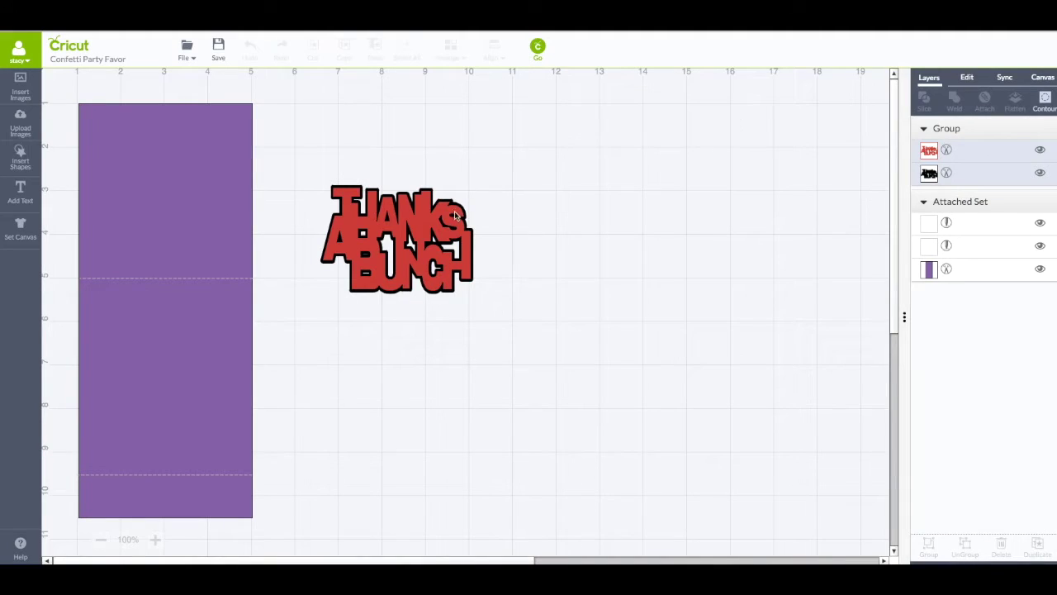
# - Sync the black and red layers into purple
pyautogui.click(1006, 86)
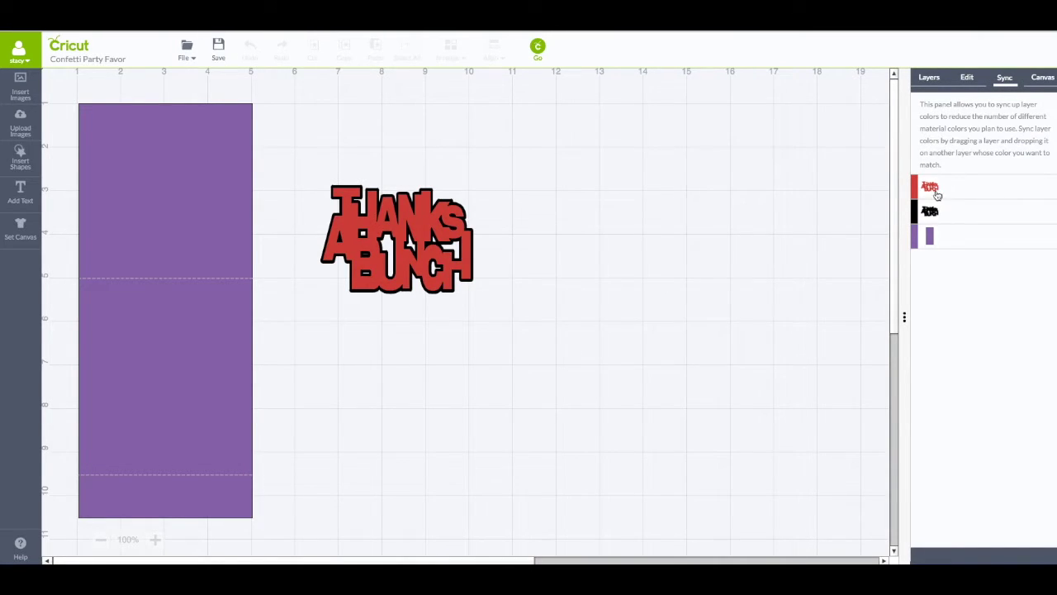
pyautogui.moveTo(929, 213); pyautogui.dragTo(932, 238)
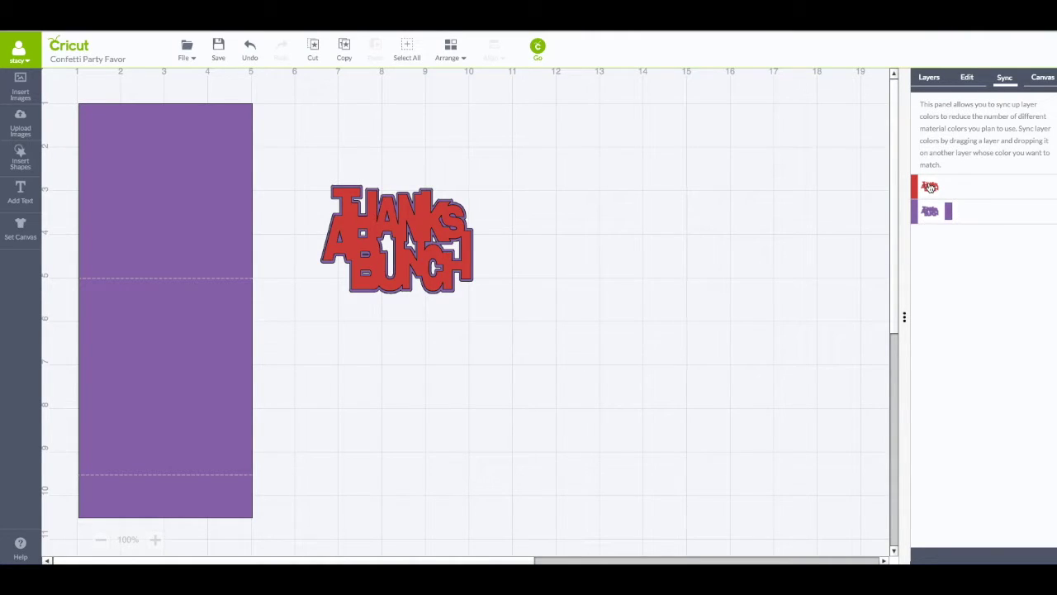
pyautogui.moveTo(930, 187); pyautogui.dragTo(933, 212)
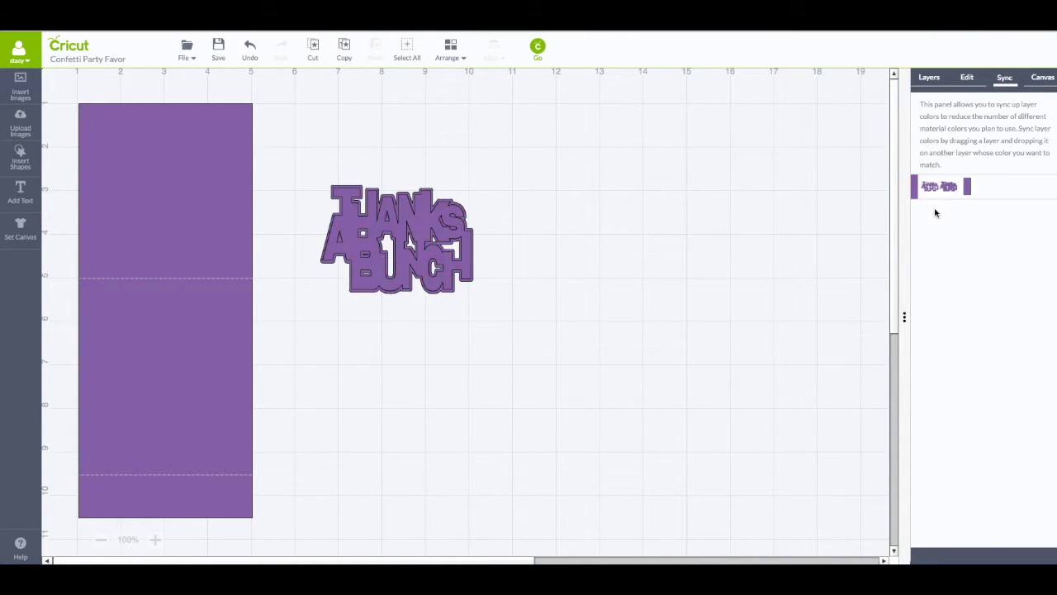
# - Preview the single purple mat and rearrange the Thanks a Bunch pieces into corners
pyautogui.click(537, 50)
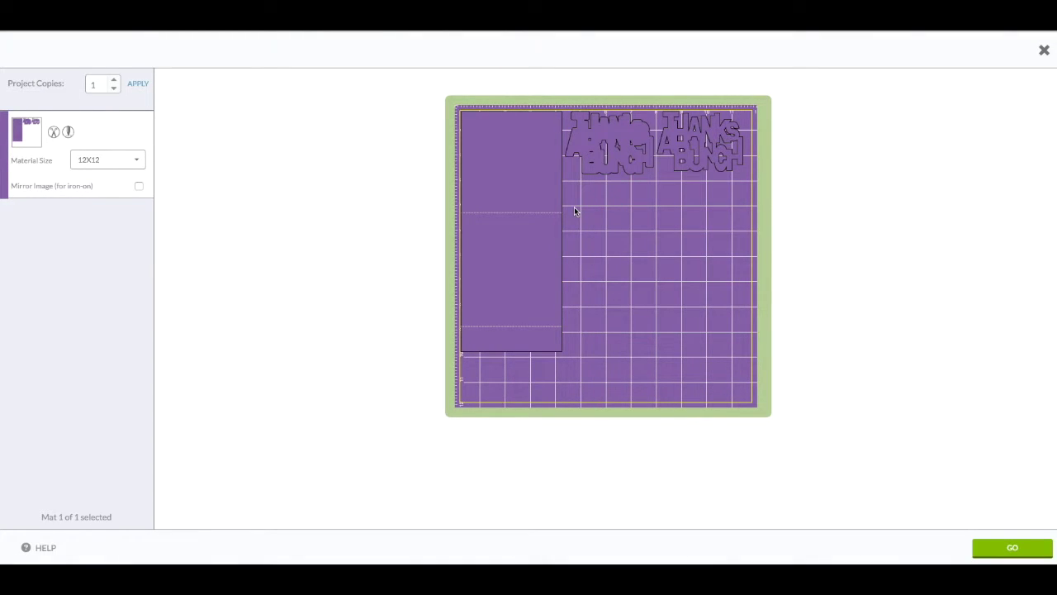
pyautogui.moveTo(603, 135); pyautogui.dragTo(717, 371)
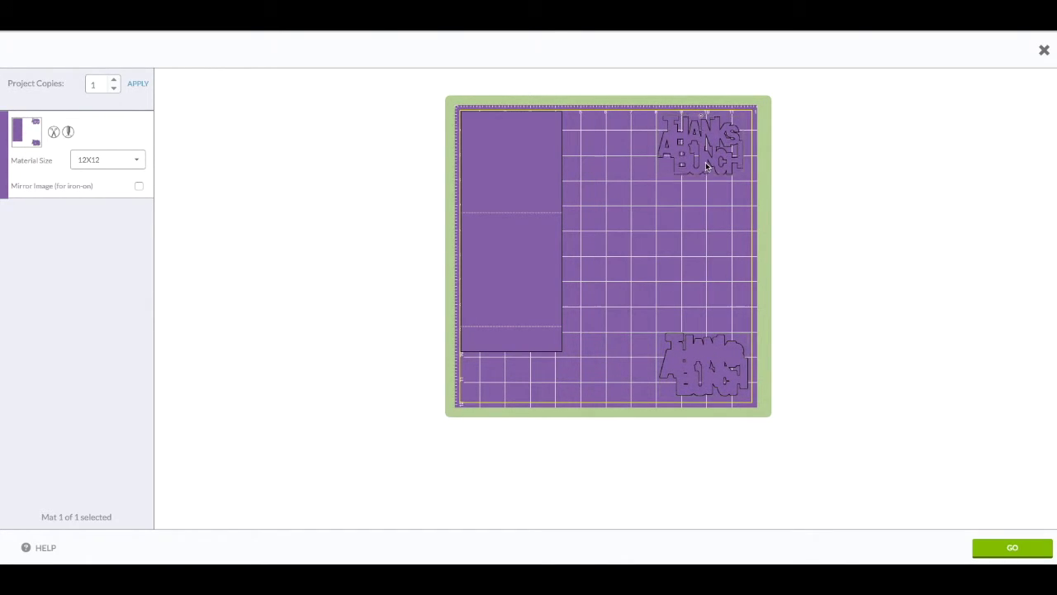
pyautogui.moveTo(705, 163); pyautogui.dragTo(712, 165)
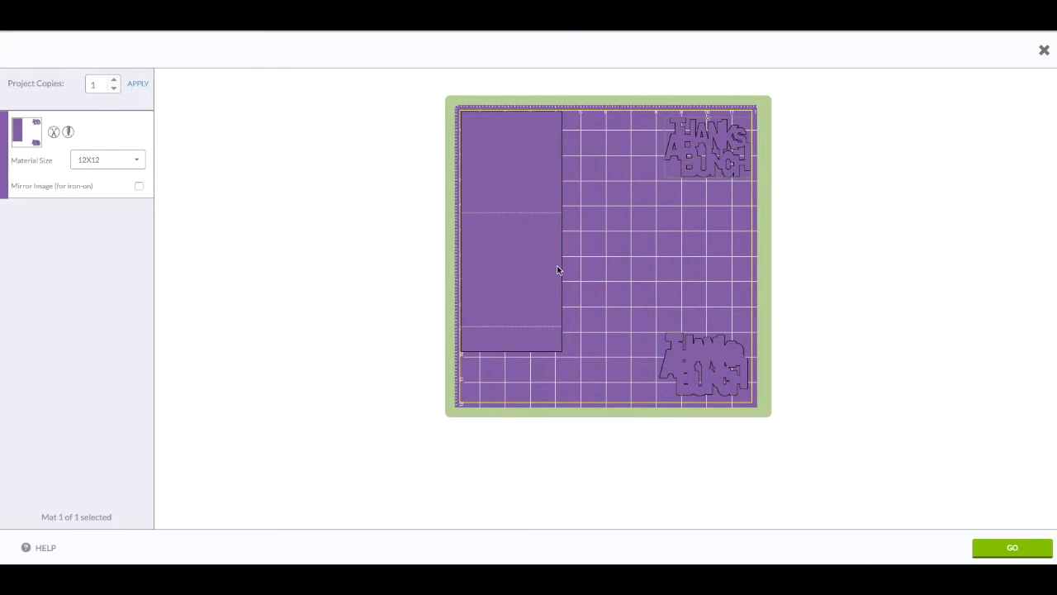